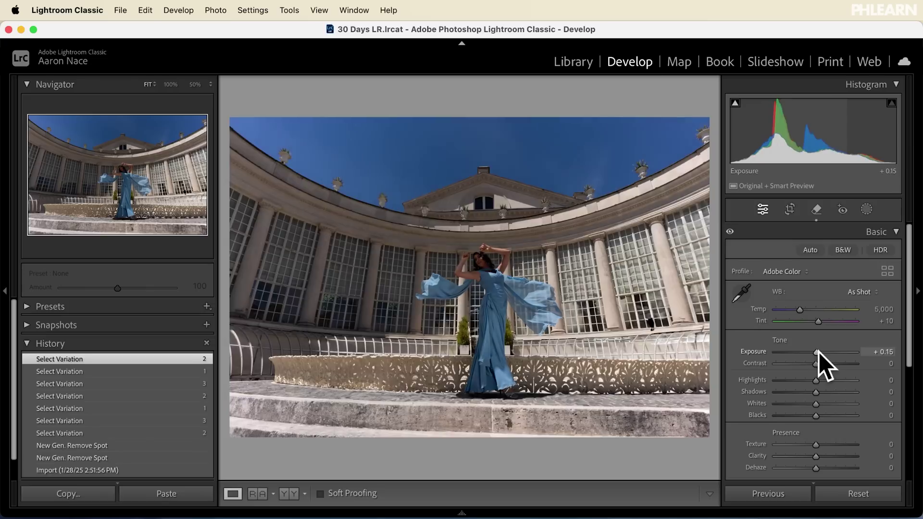
During the intro preview of _DSC1565.ARW, nudge the horizontal perspective slider.
drag(818, 352, 822, 352)
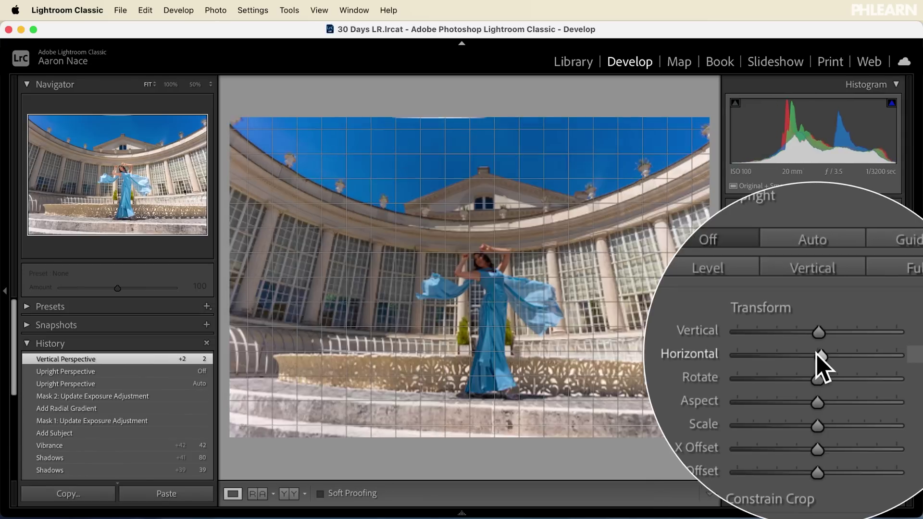
drag(820, 367, 810, 367)
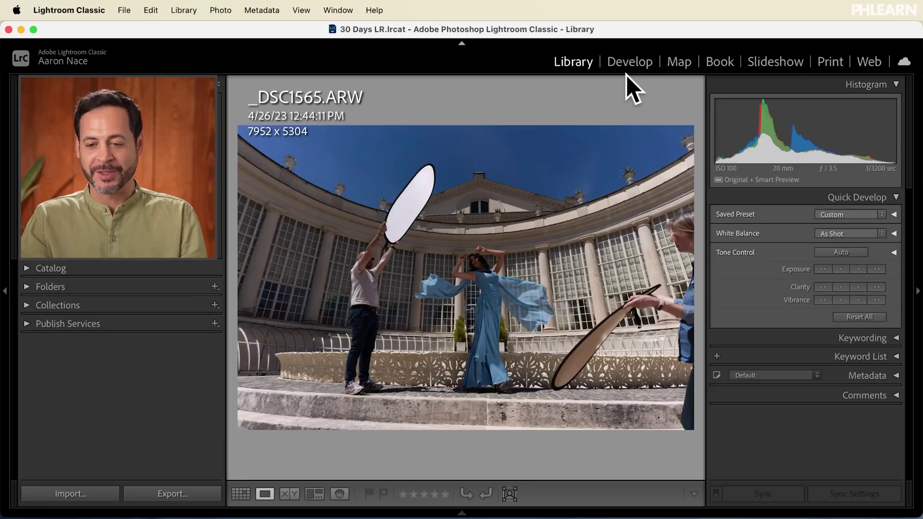
In Develop, paint a generative AI Remove mask over the left man and his reflector, then remove them.
click(628, 66)
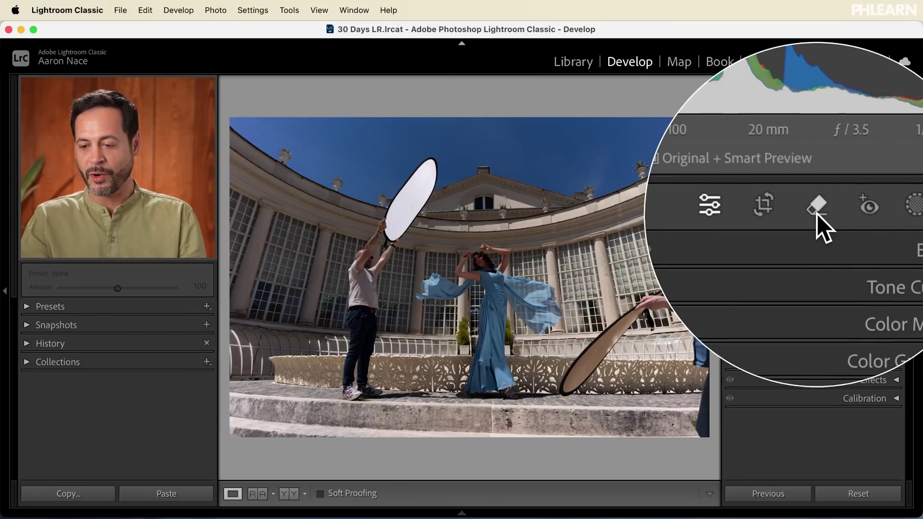
click(817, 212)
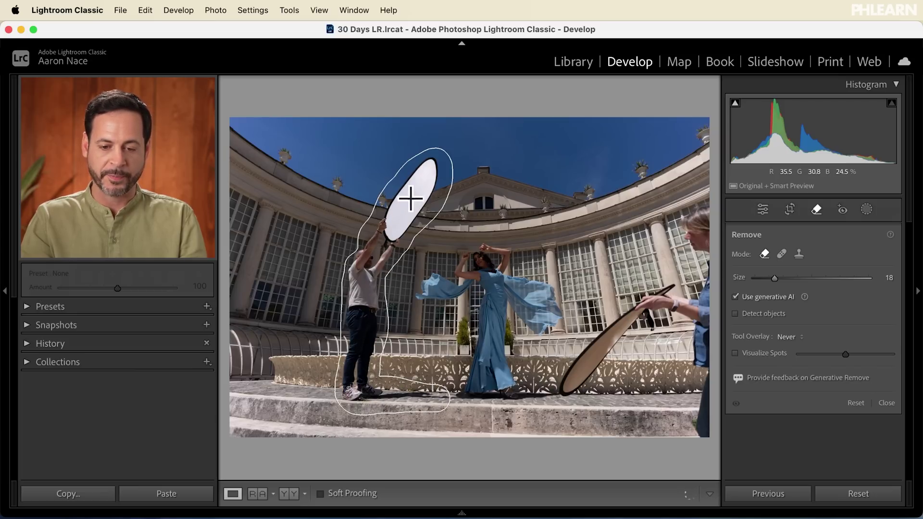
drag(411, 198, 411, 192)
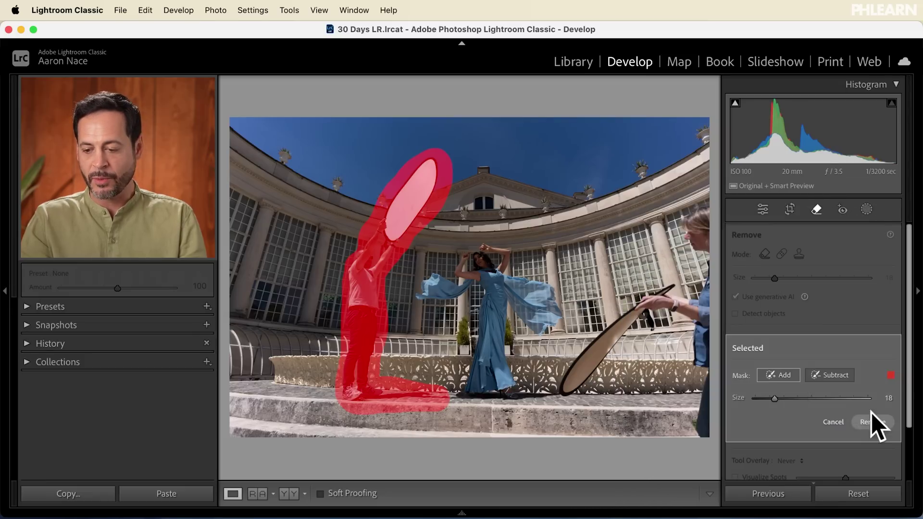
click(875, 427)
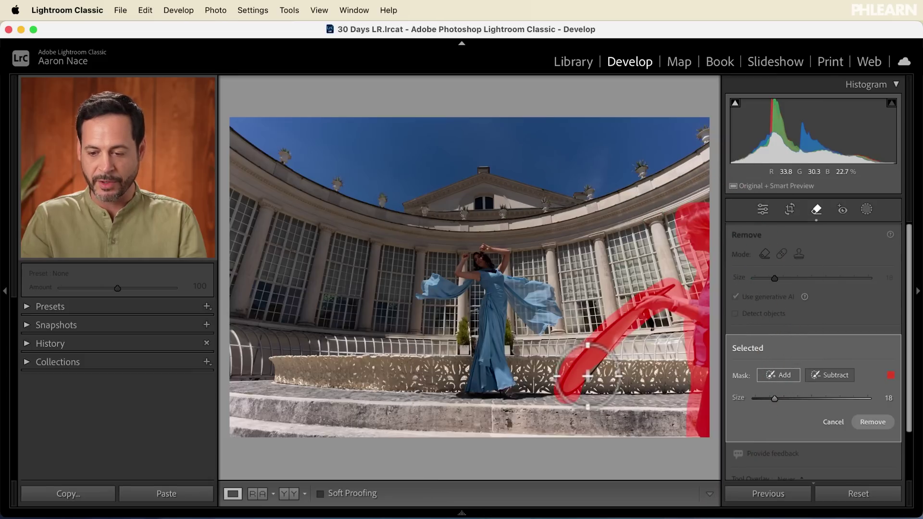
Extend the mask over the right reflector and its holder and remove them with generative AI.
click(785, 375)
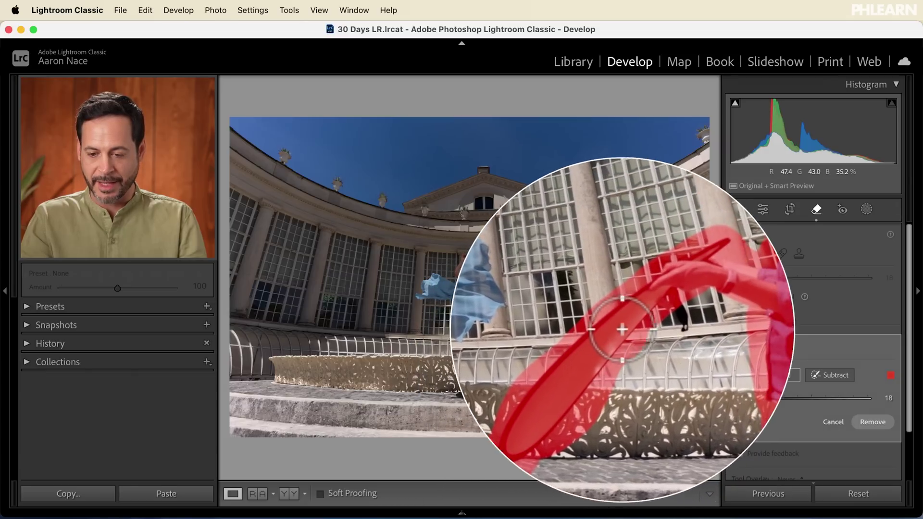
click(874, 422)
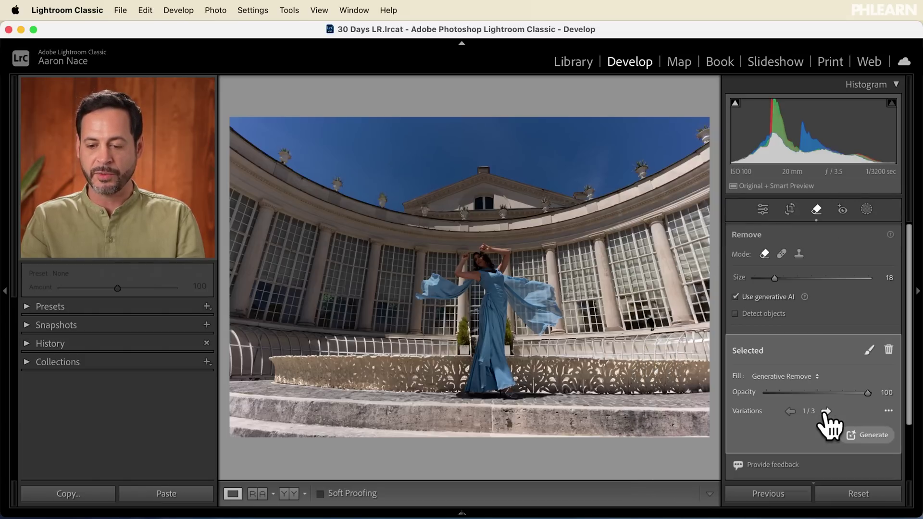
Cycle through the generated fill variations and settle on variation 2 of 3.
click(826, 412)
click(826, 412)
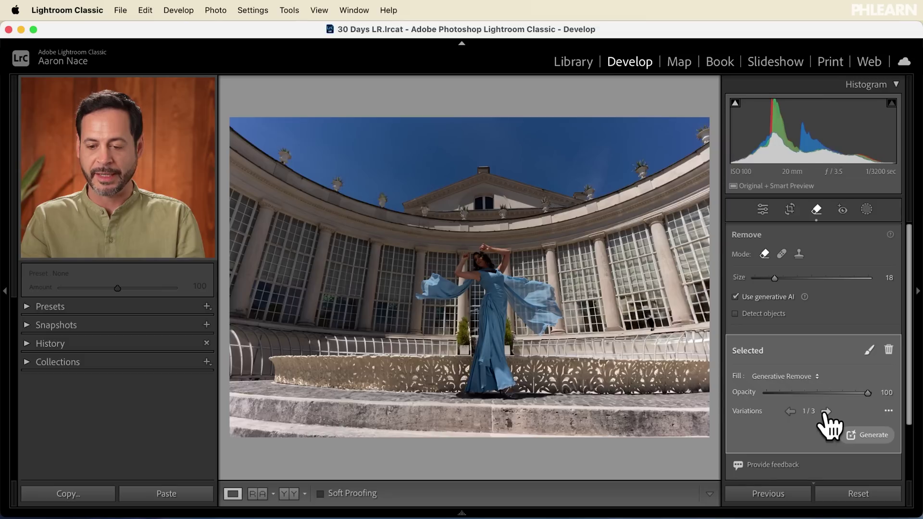
click(826, 412)
click(826, 411)
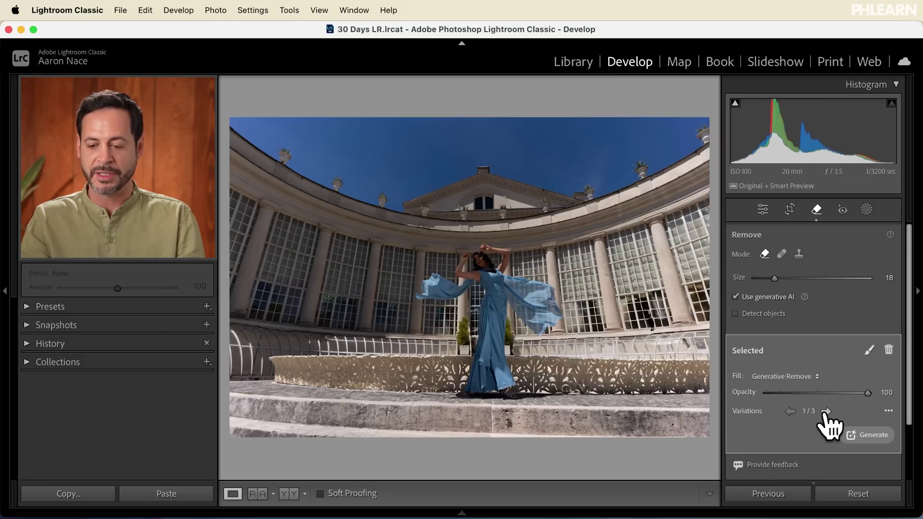
click(826, 412)
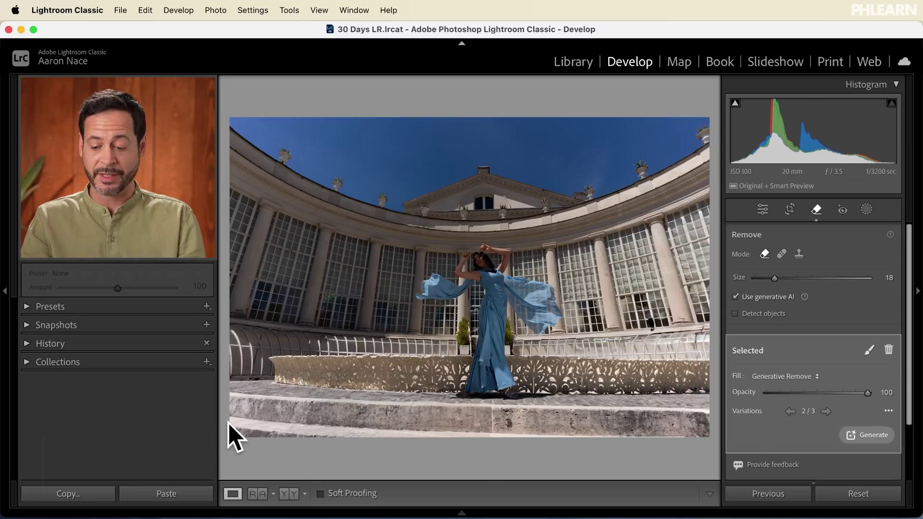
Compare against the original via Before view and History, then return to the latest Select Variation.
key(backslash)
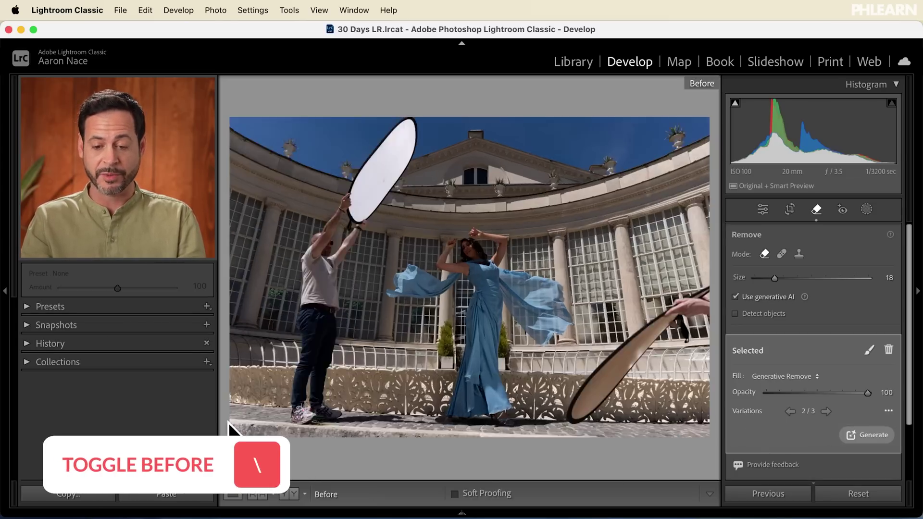
key(backslash)
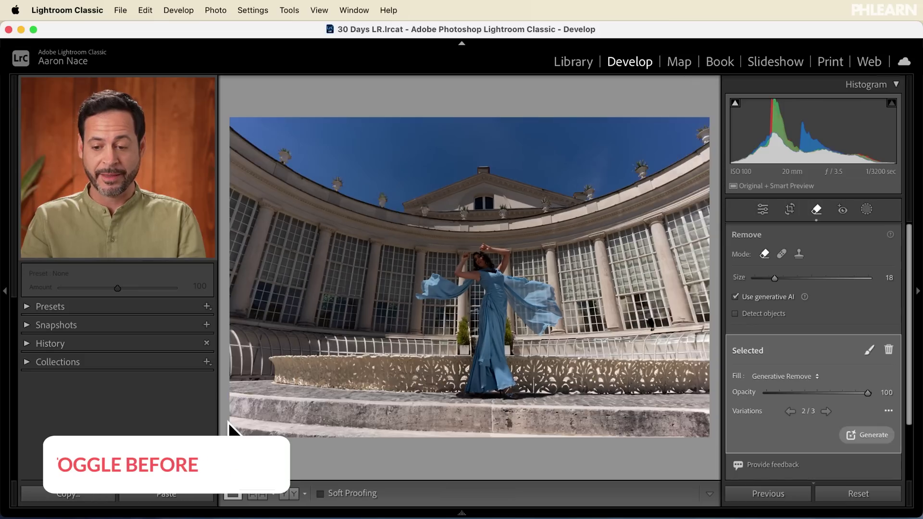
click(28, 345)
click(87, 441)
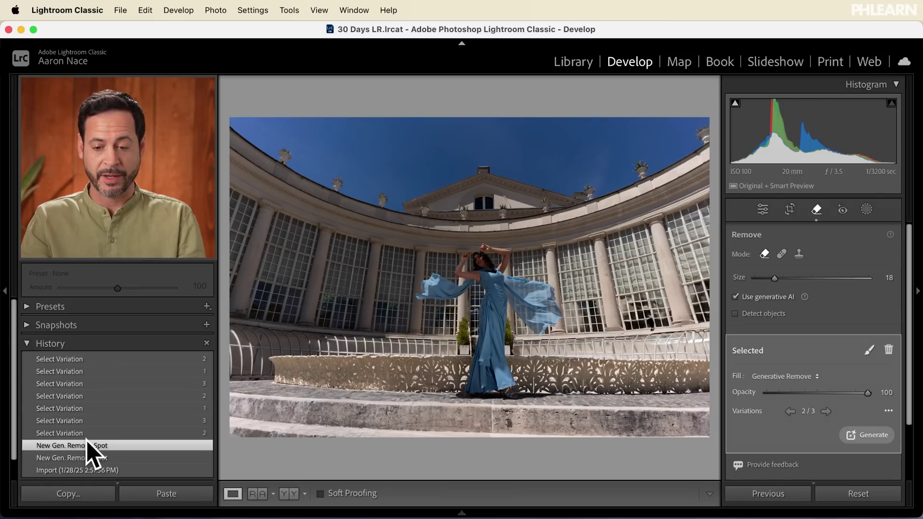
click(87, 455)
click(83, 469)
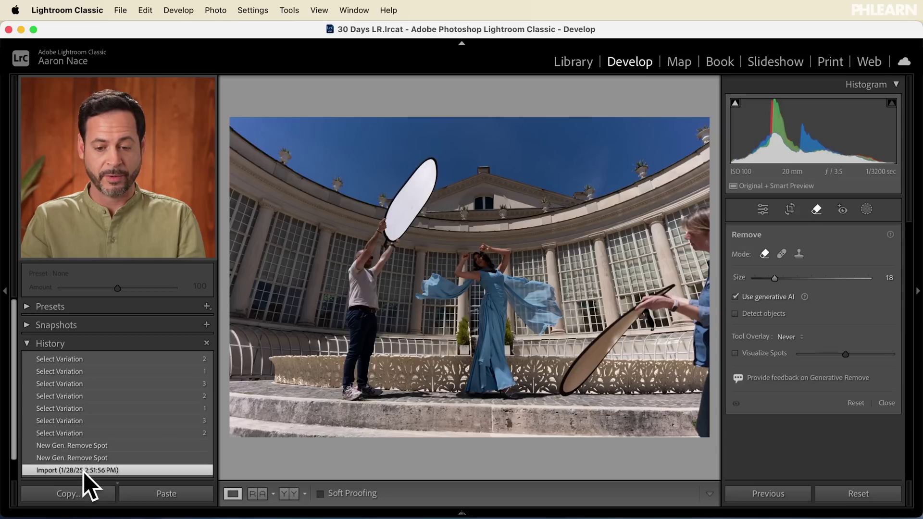
click(94, 360)
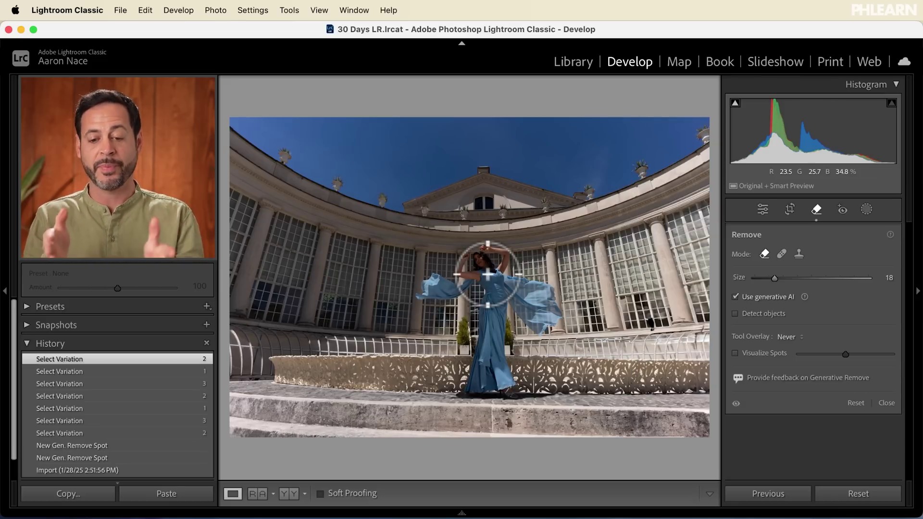
click(764, 209)
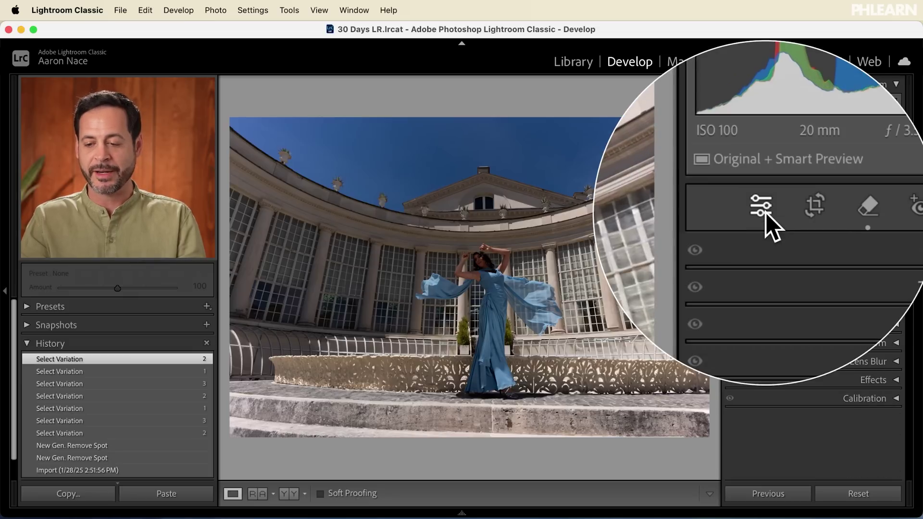
In Basic, set Exposure to +0.50, Shadows to +80 and Vibrance to +42.
click(878, 231)
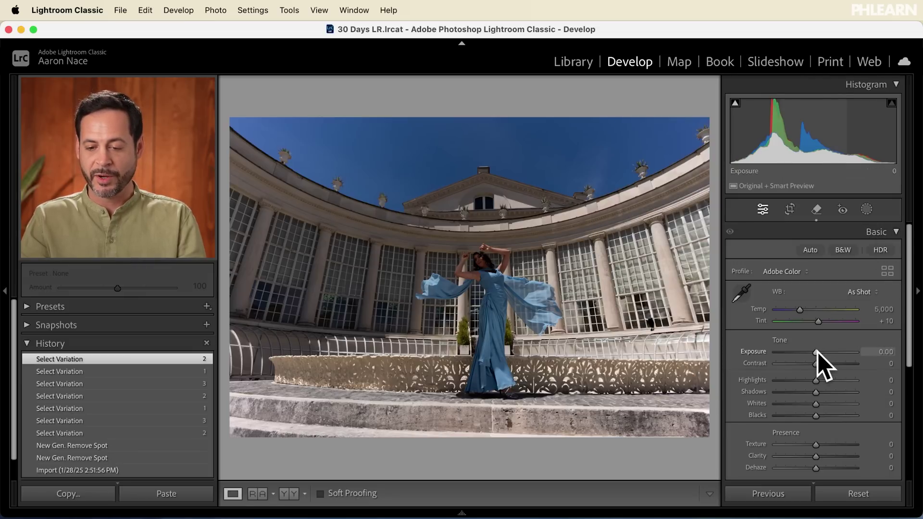
drag(818, 352, 821, 353)
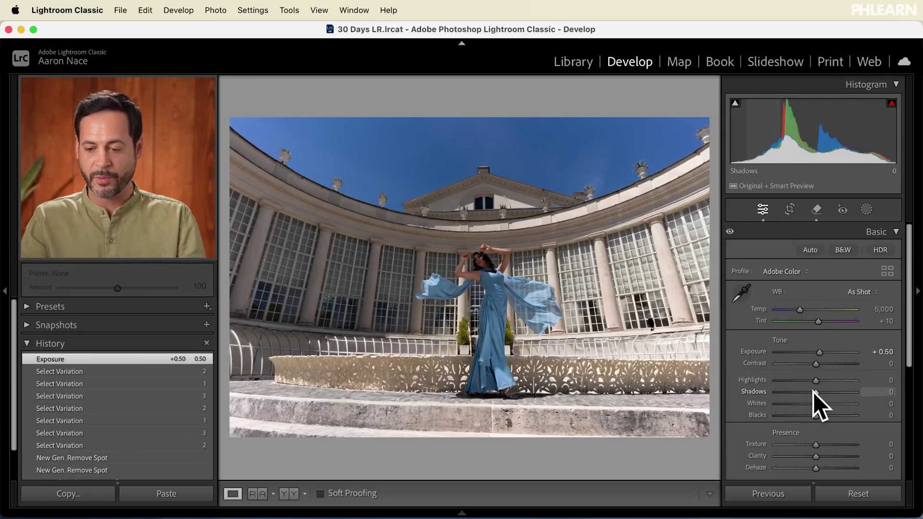
drag(818, 393, 847, 392)
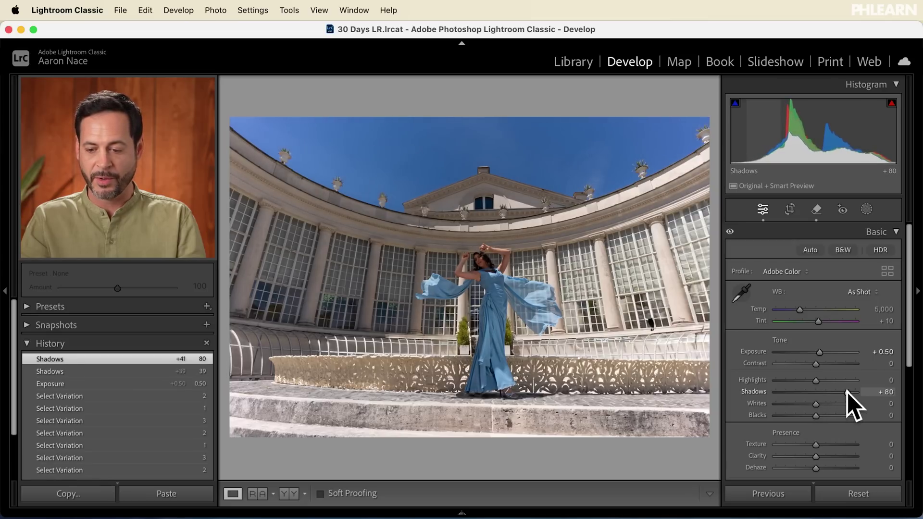
scroll(847, 393, down, 2)
scroll(847, 392, down, 1)
drag(824, 431, 832, 431)
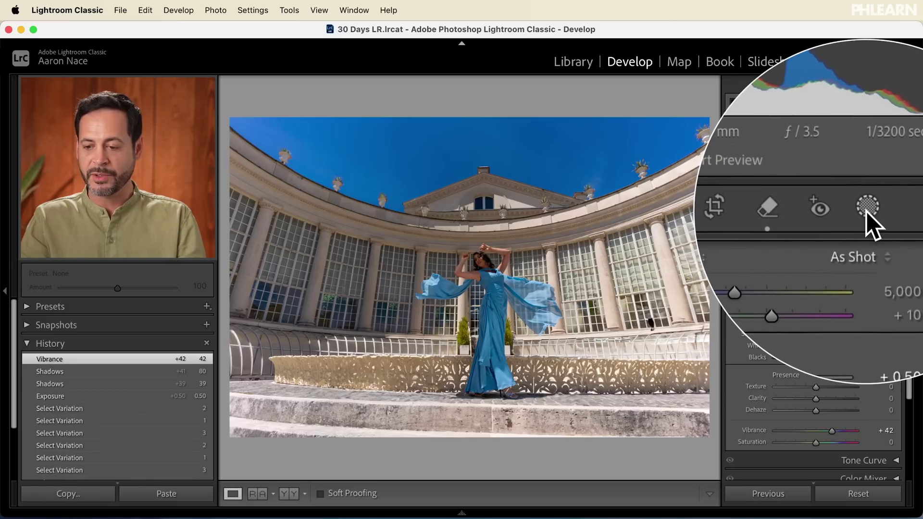
click(866, 210)
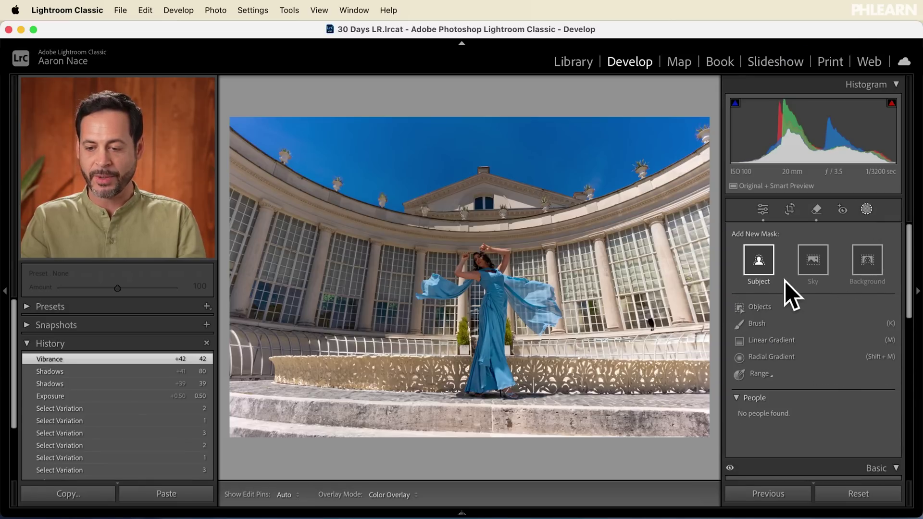
Create a Subject mask on the dancer and raise its Exposure to +0.48.
click(764, 267)
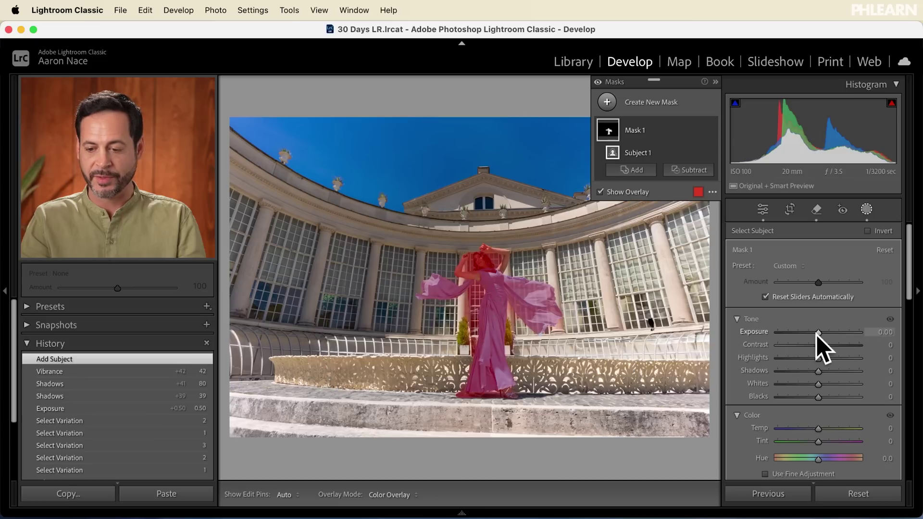
drag(818, 336, 823, 332)
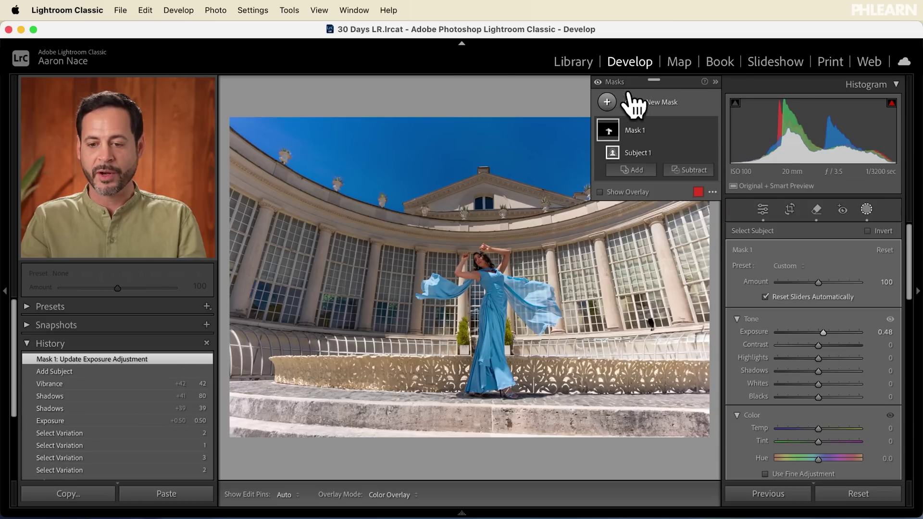
Add a large radial gradient mask around the woman with Exposure +0.99, then exit masking.
click(644, 102)
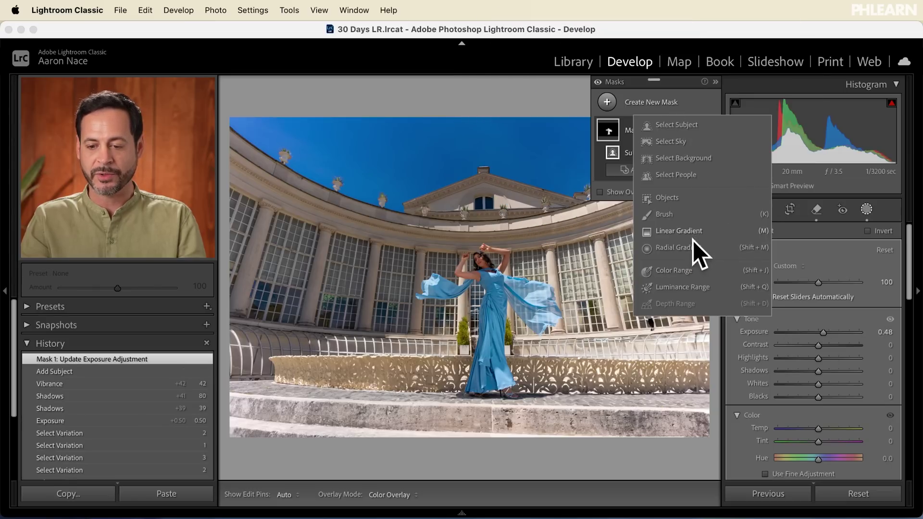
click(676, 253)
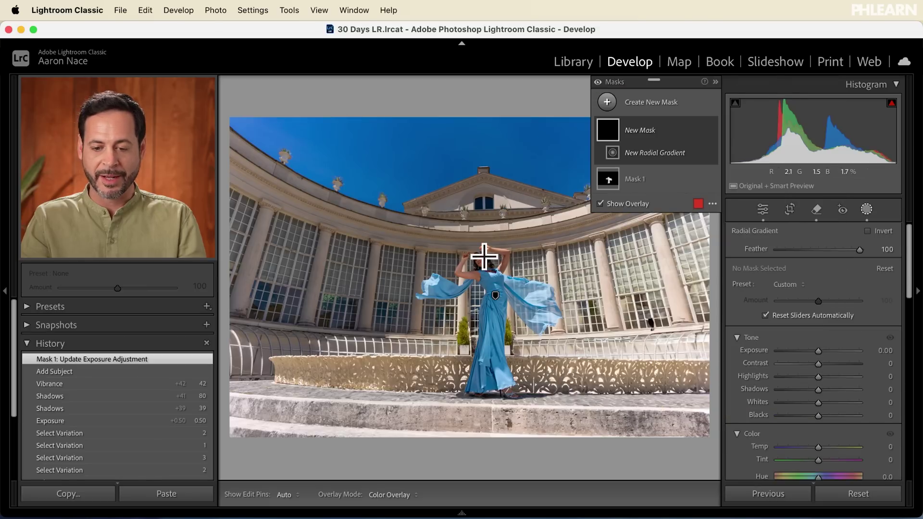
drag(485, 256, 645, 392)
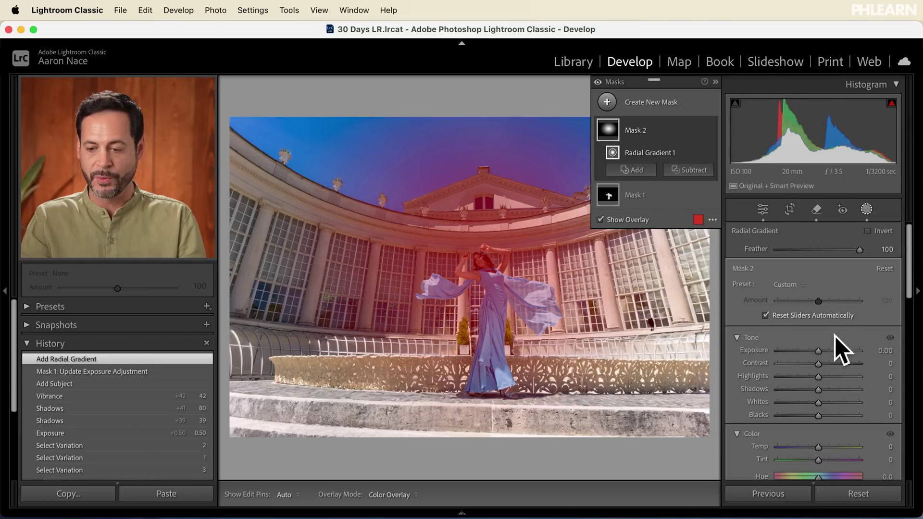
drag(824, 351, 833, 348)
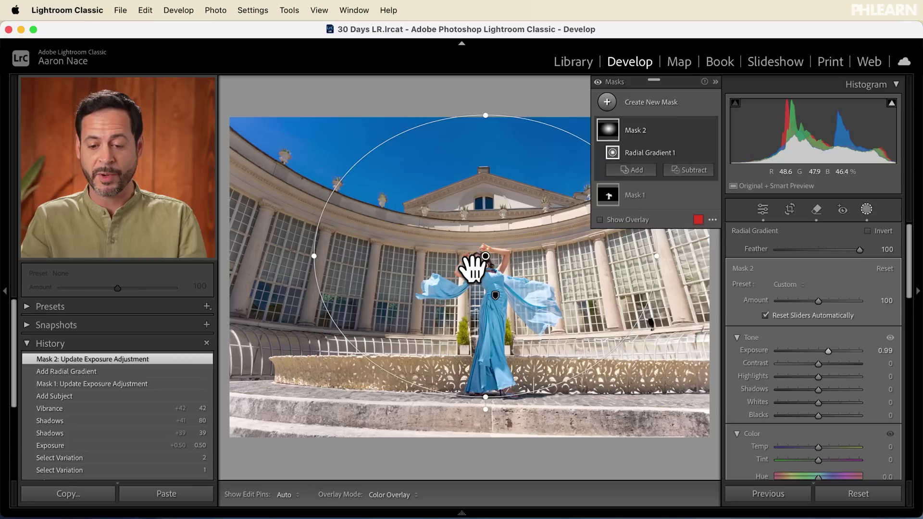
click(867, 210)
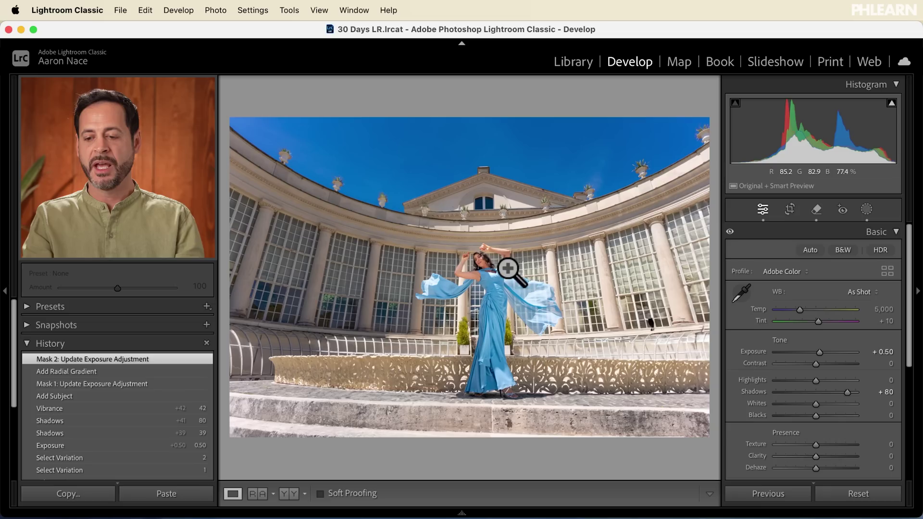
Collapse the Basic panel and expand the Transform settings.
click(896, 233)
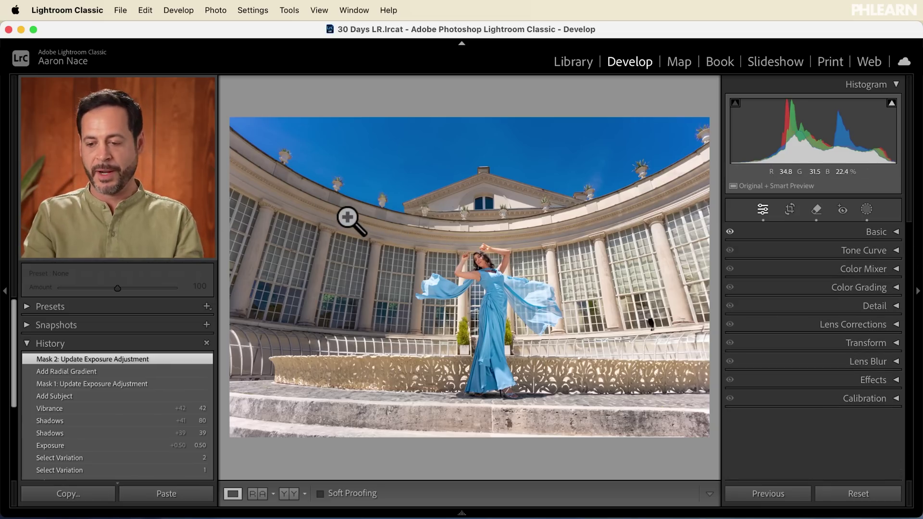
click(869, 345)
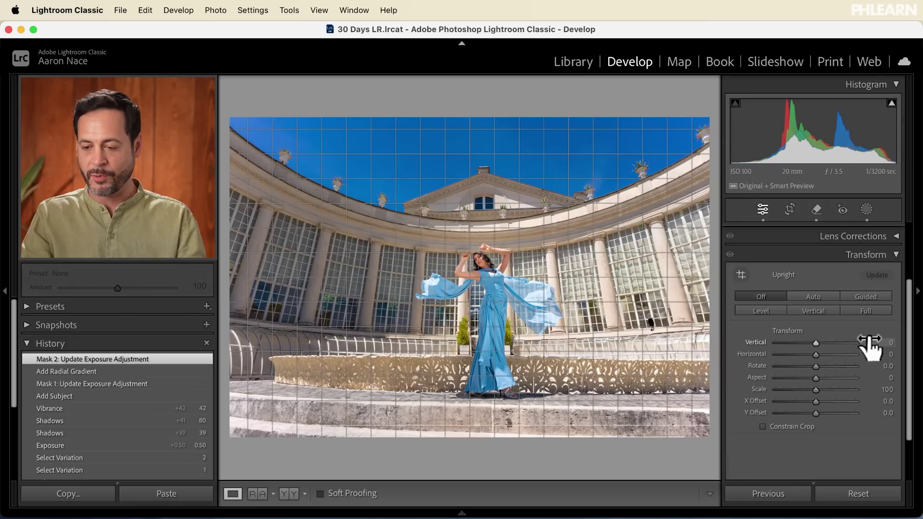
Try Upright Auto then turn it off, and set Vertical +5, Horizontal −16, Rotate +1.1 manually.
click(811, 297)
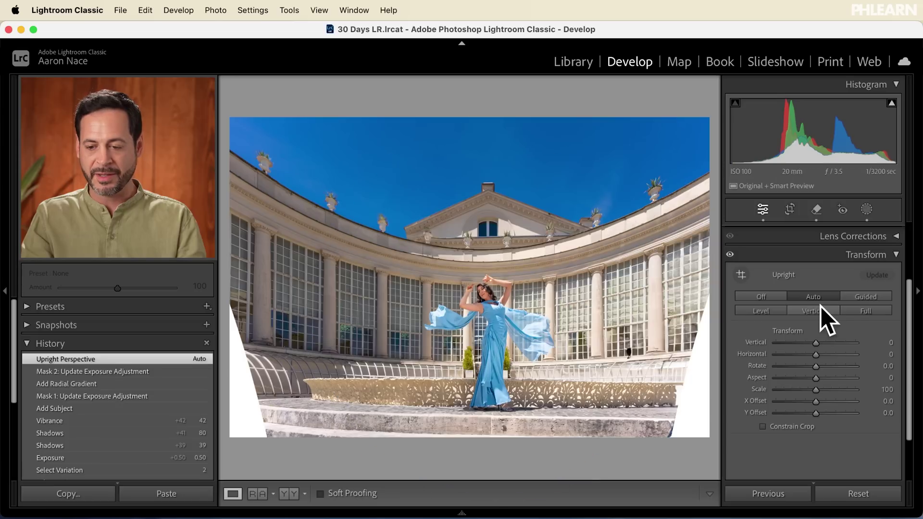
click(772, 294)
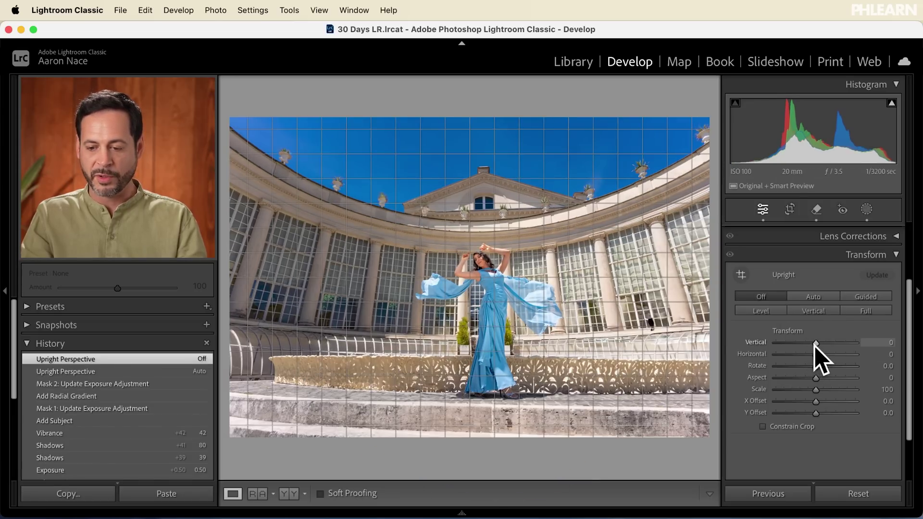
mouse_move(815, 342)
mouse_down()
mouse_move(818, 354)
mouse_move(808, 347)
mouse_up()
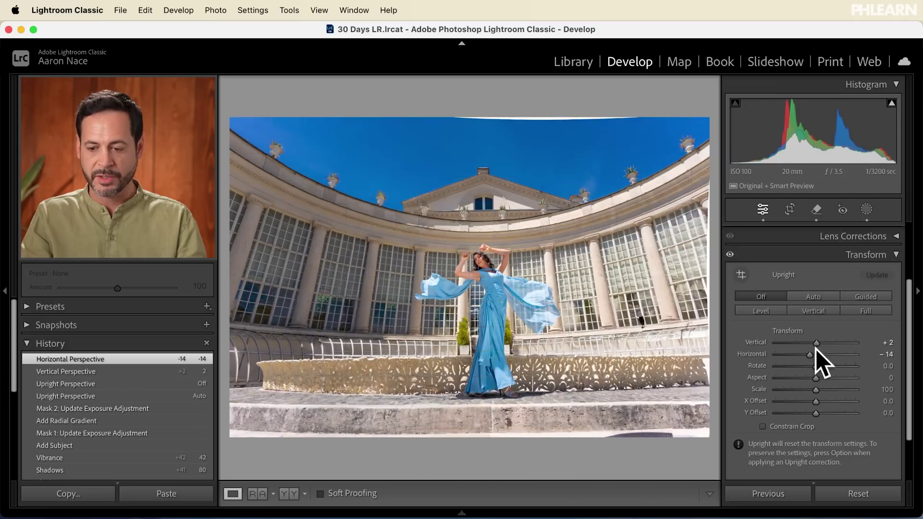
drag(815, 367, 816, 341)
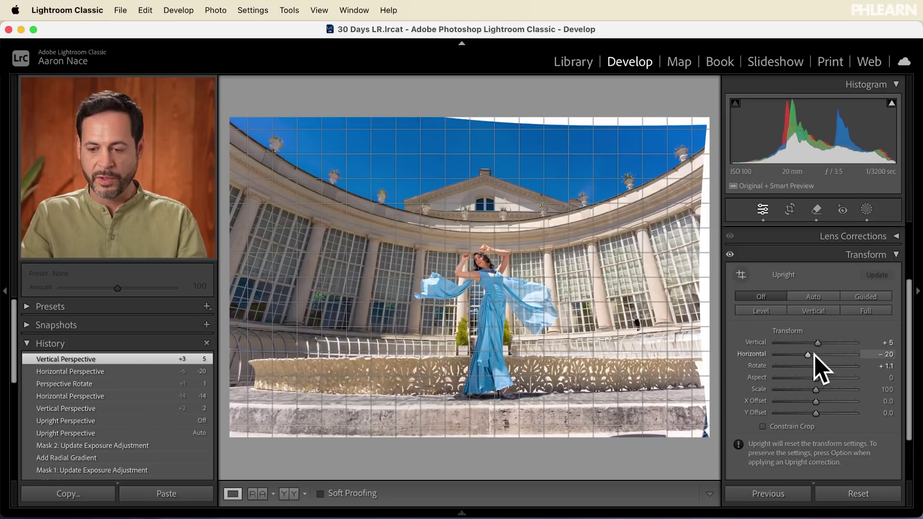
drag(807, 354, 810, 354)
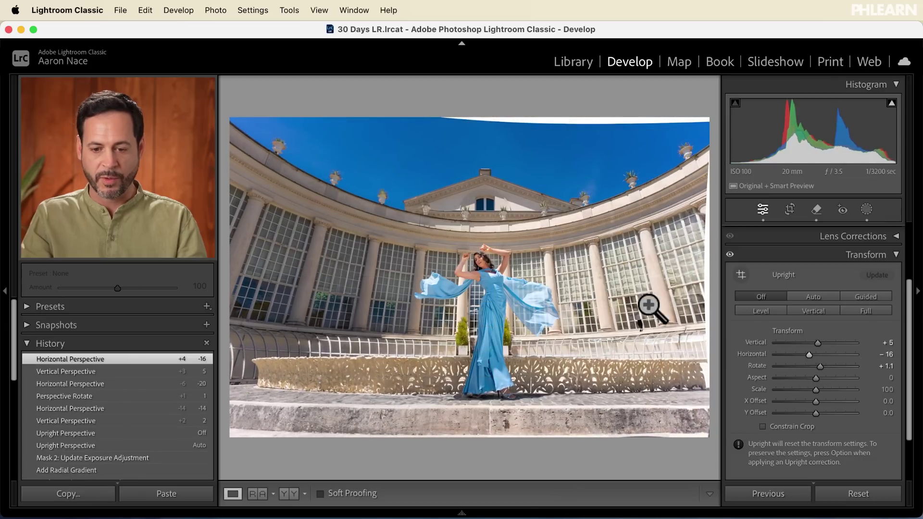
Crop in from the top-right corner to remove the white gaps and recentre the dancer.
click(789, 212)
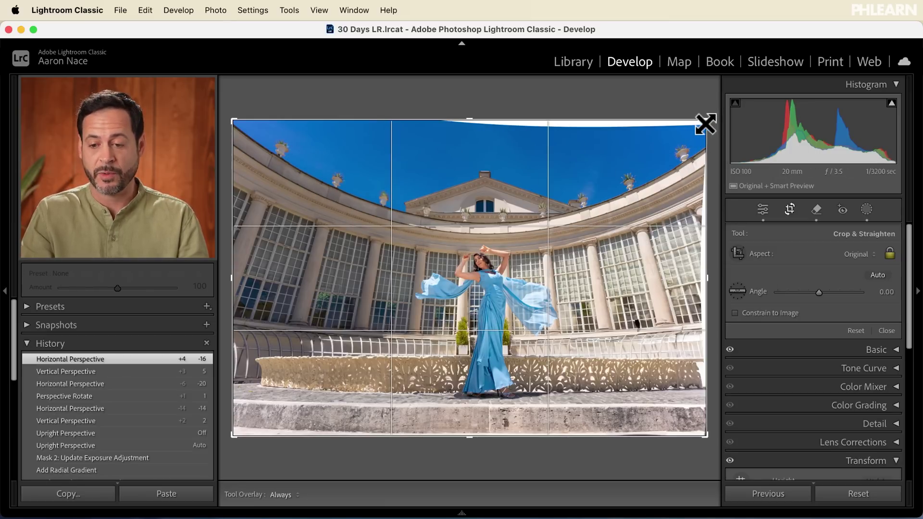
drag(705, 124, 670, 150)
drag(597, 237, 569, 236)
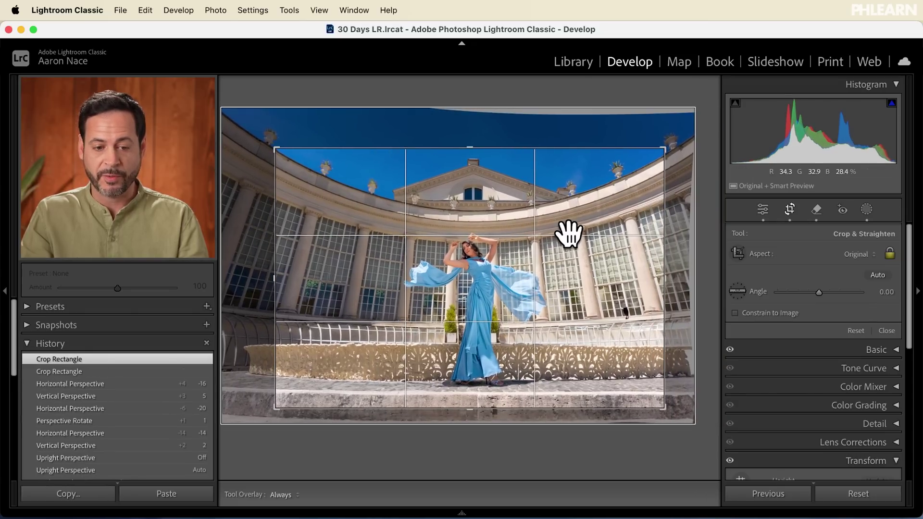
key(Return)
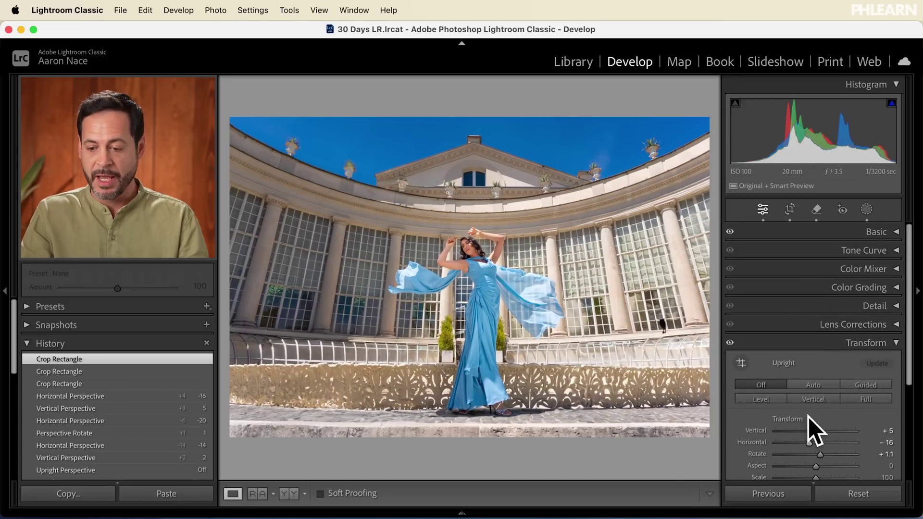
Ease the Transform Horizontal perspective to −11 and toggle the correction off and on to compare.
drag(809, 443, 812, 443)
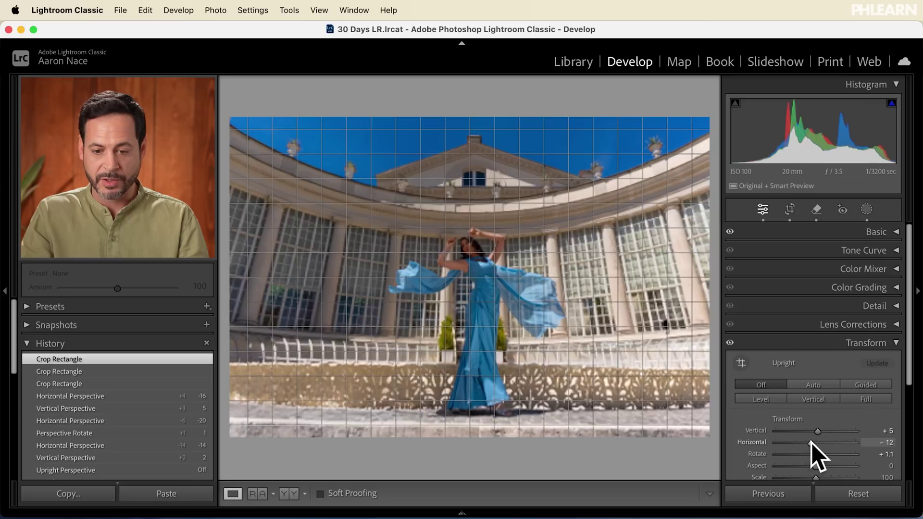
drag(812, 442, 812, 442)
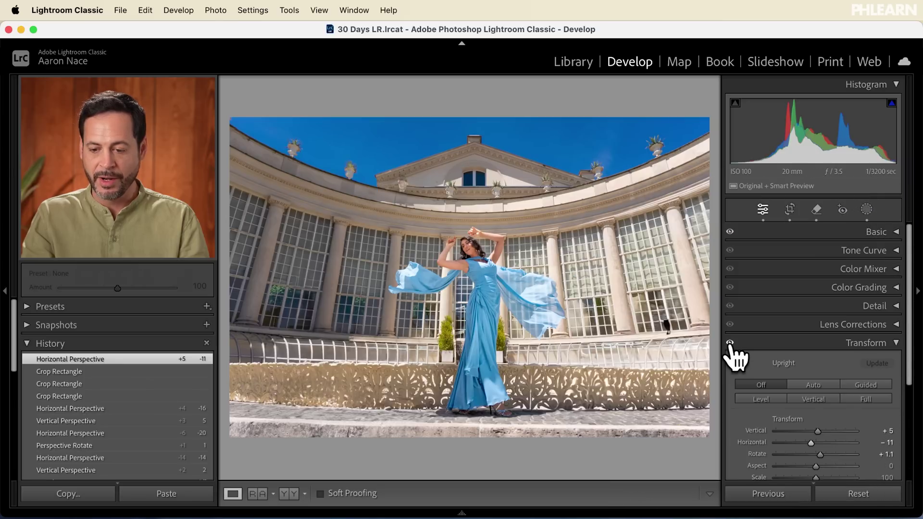
click(730, 343)
click(729, 342)
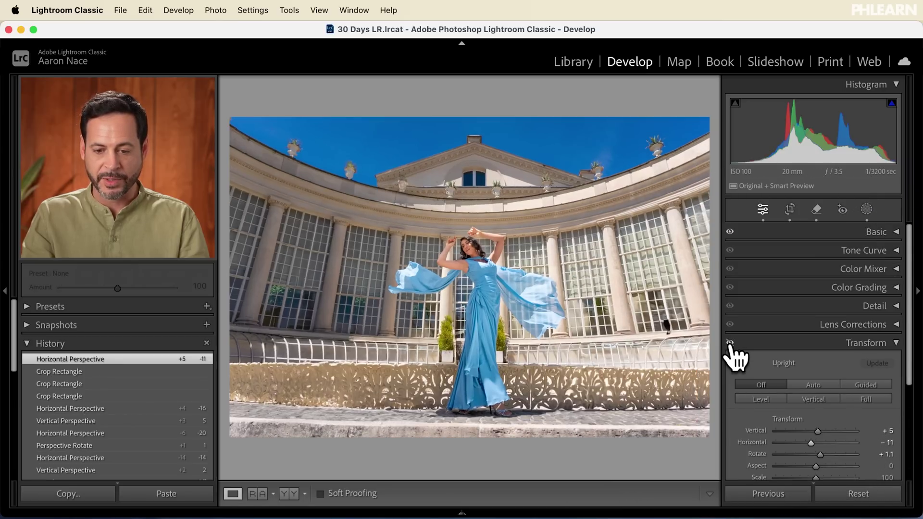
click(730, 342)
click(729, 342)
click(730, 343)
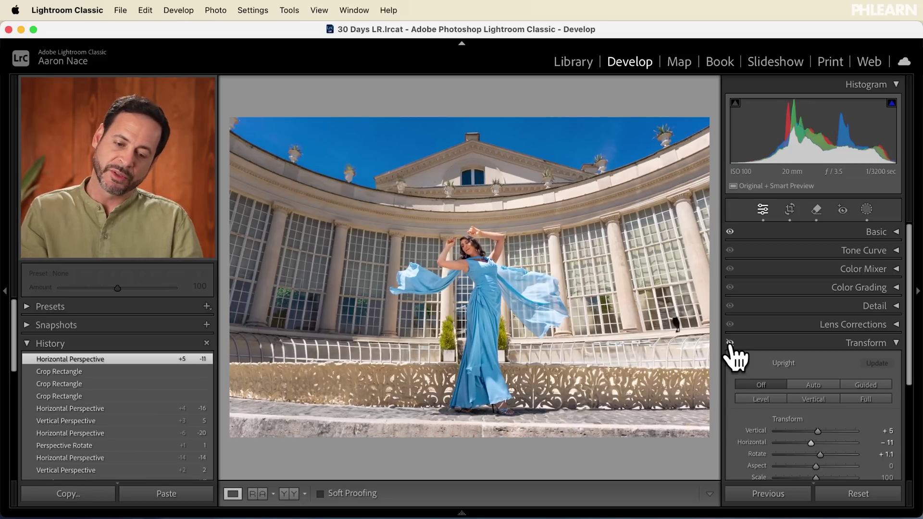
Finish comparing with the perspective correction left on, then show the original unedited photo.
click(730, 342)
click(729, 343)
click(730, 343)
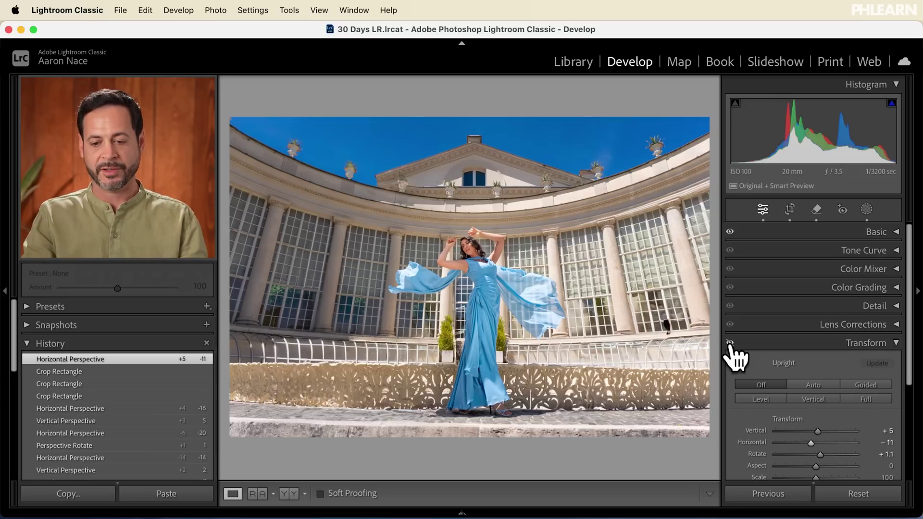
click(730, 342)
click(730, 342)
click(730, 343)
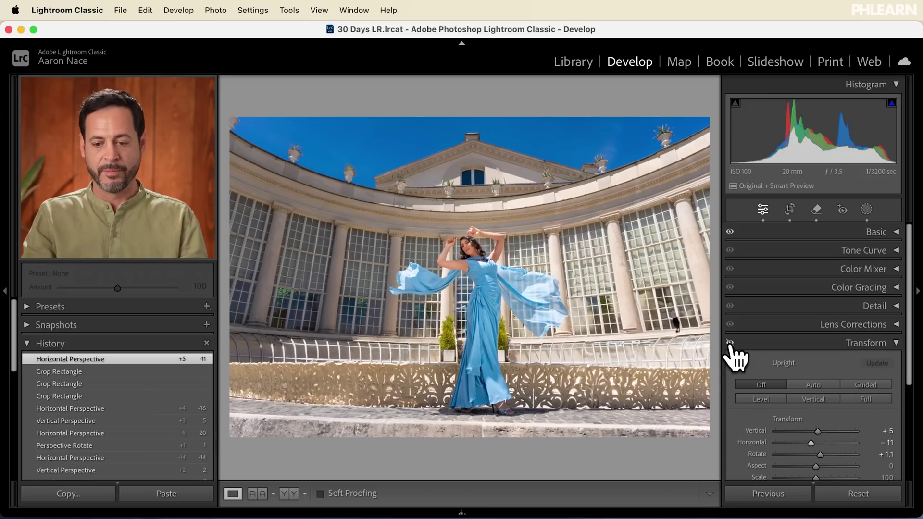
click(730, 342)
key(backslash)
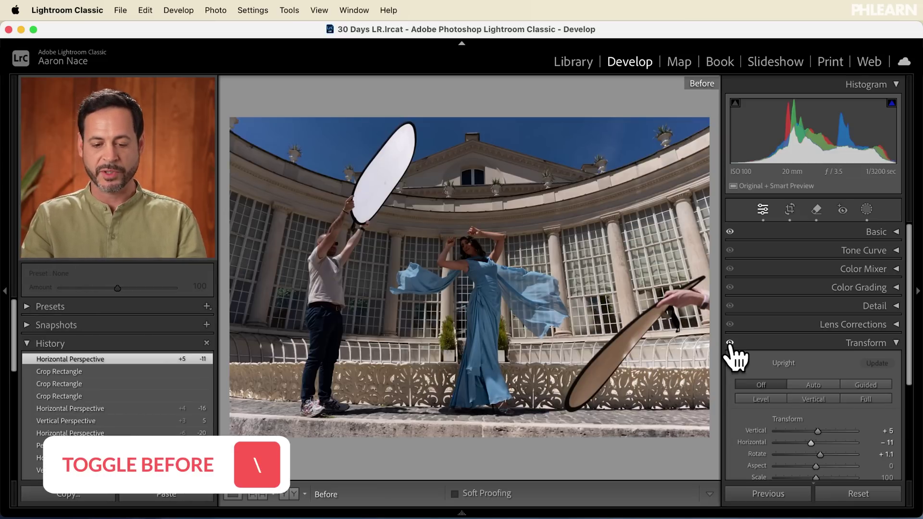
Return to the edit, then try the side-by-side and split Before/After layouts.
key(backslash)
key(backslash)
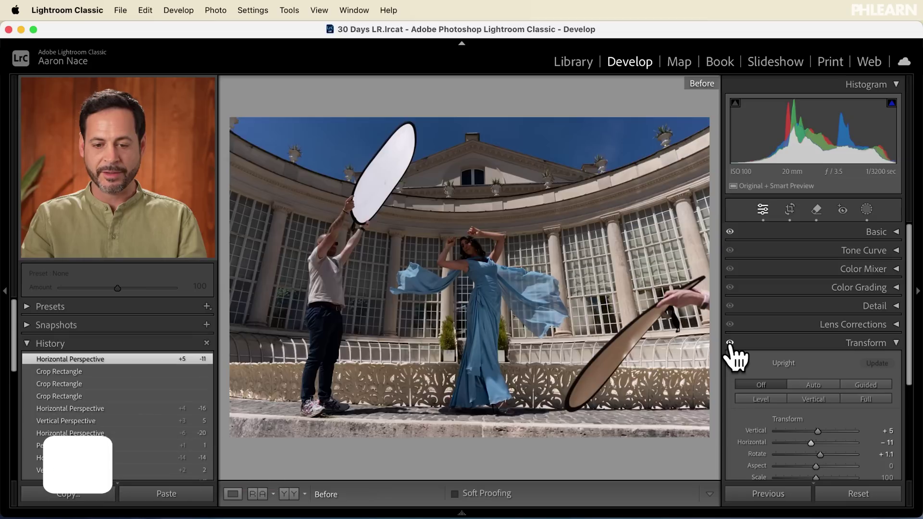
key(backslash)
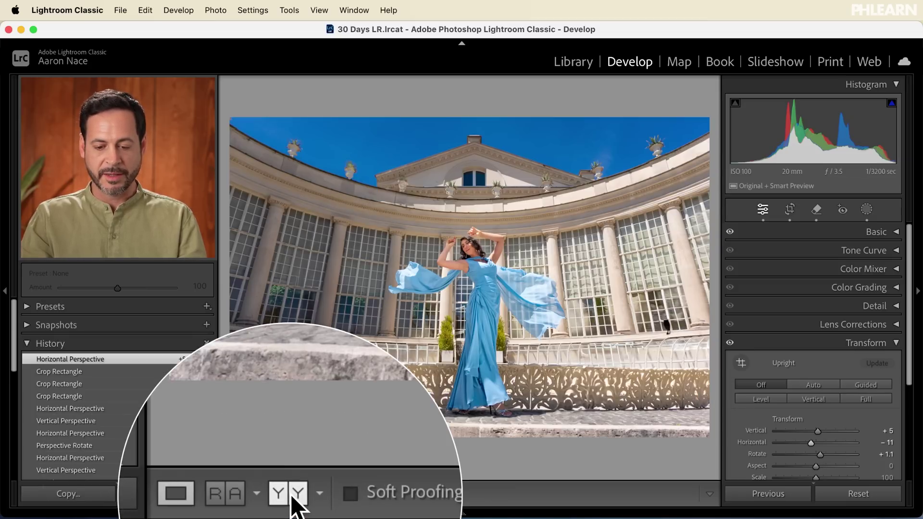
click(290, 494)
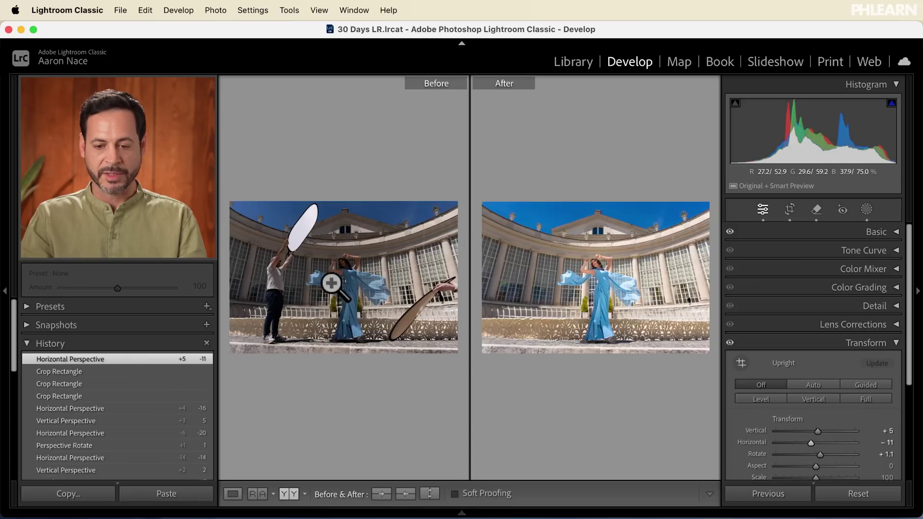
click(293, 494)
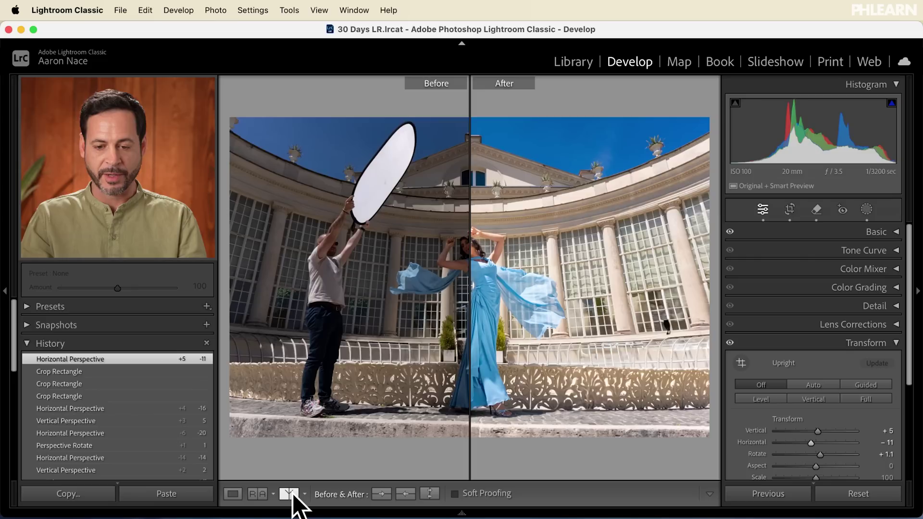
Zoom in on the woman's face, then try top/bottom layouts before settling on side-by-side.
click(435, 282)
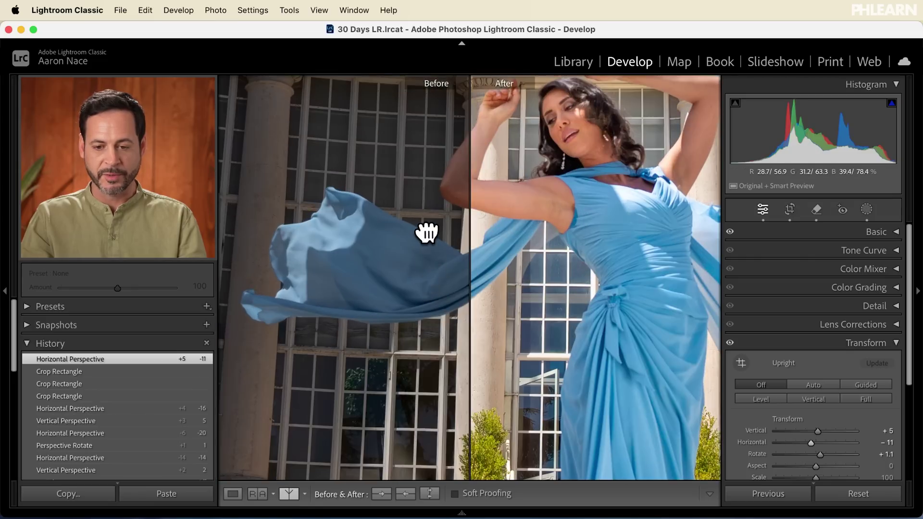
drag(427, 230, 419, 295)
click(419, 295)
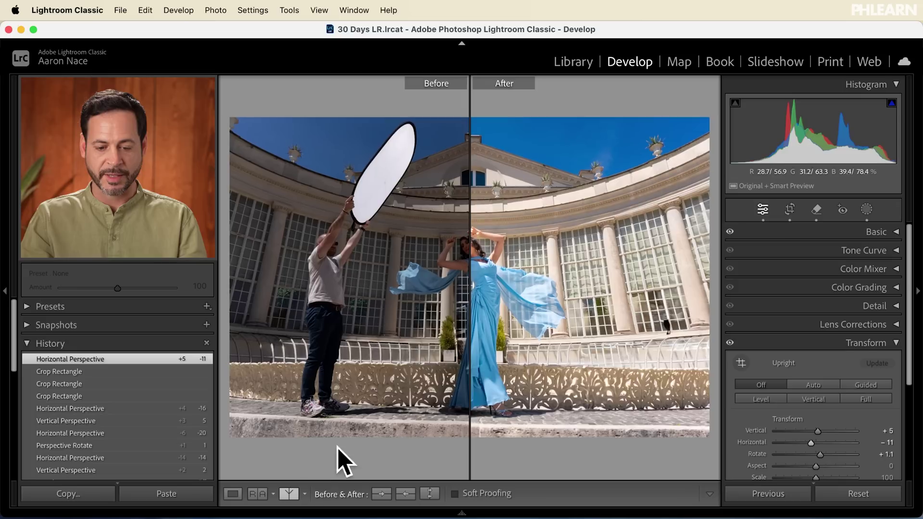
click(296, 489)
click(294, 491)
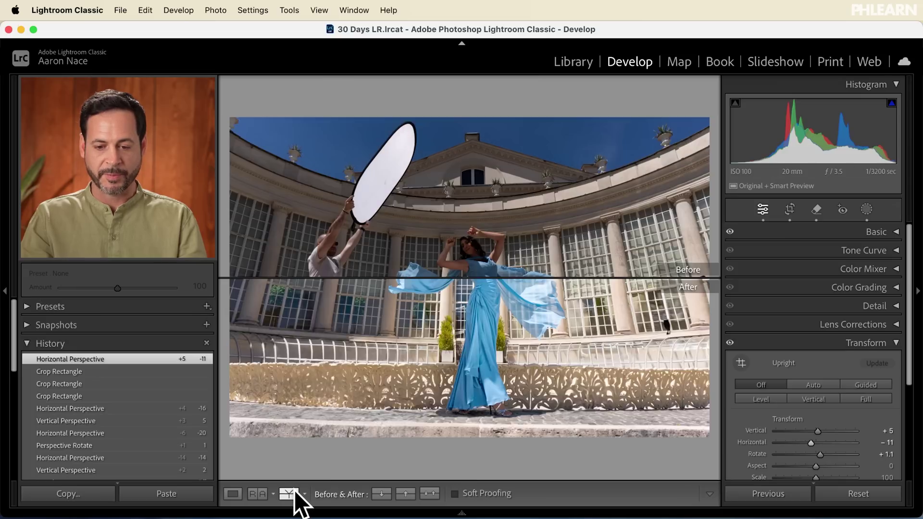
click(292, 490)
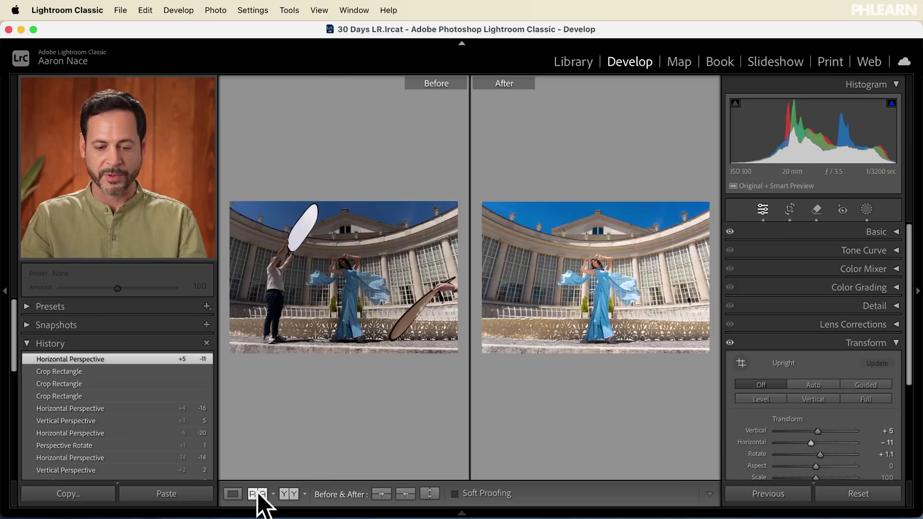
Go back to the single Loupe view and briefly flash the original before returning to the edit.
click(232, 494)
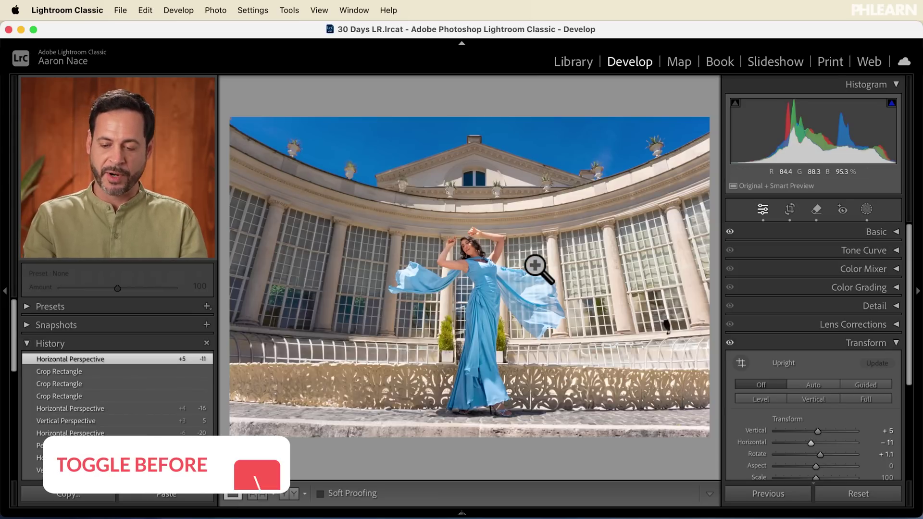
key(backslash)
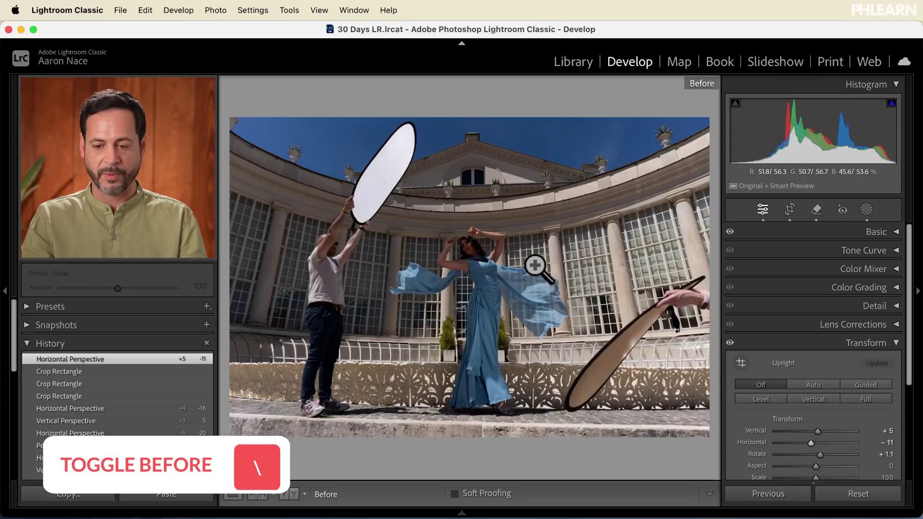
key(backslash)
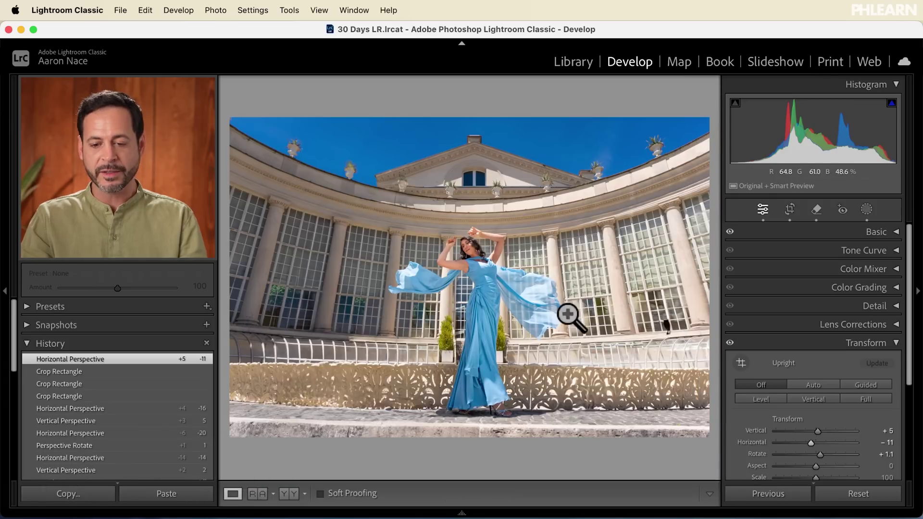